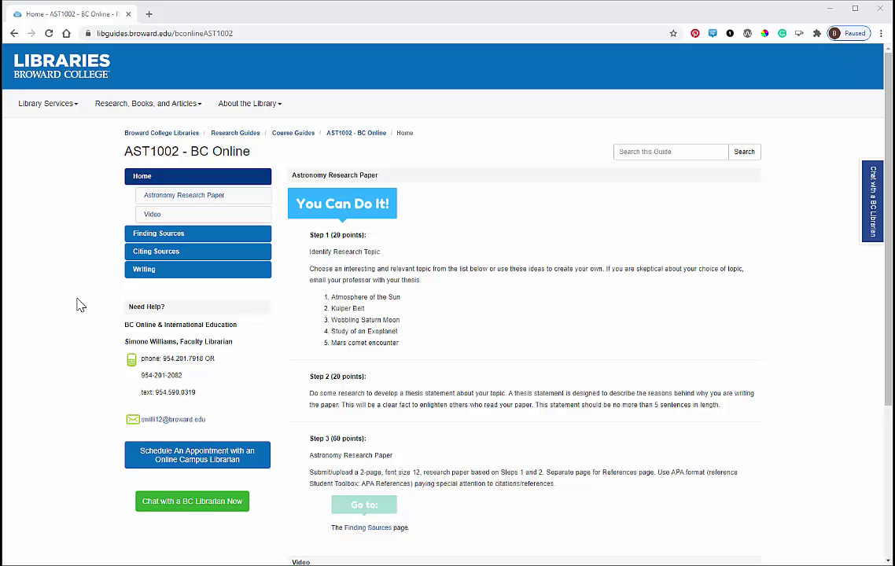
Open the guide's Finding Sources page and scroll down to its Articles database list
left_click(145, 240)
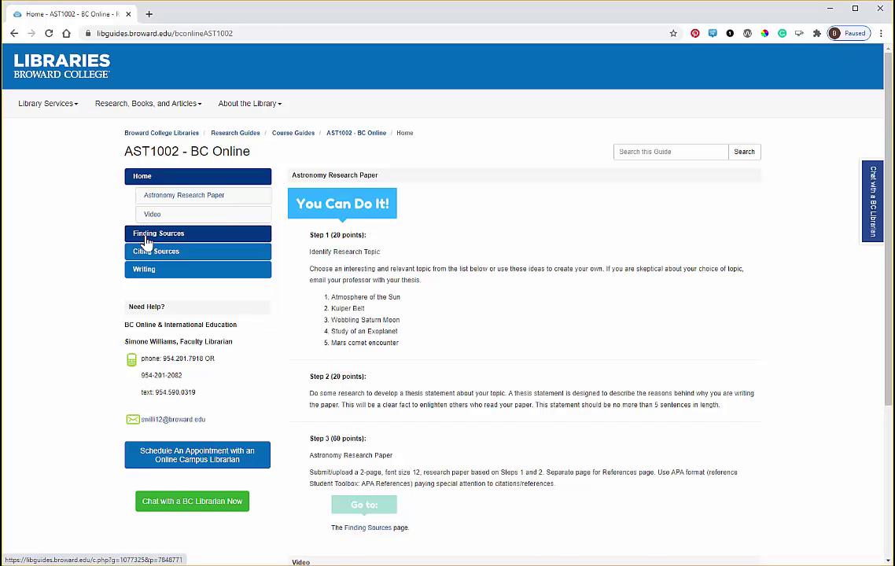
scroll(507, 410, "down", 1)
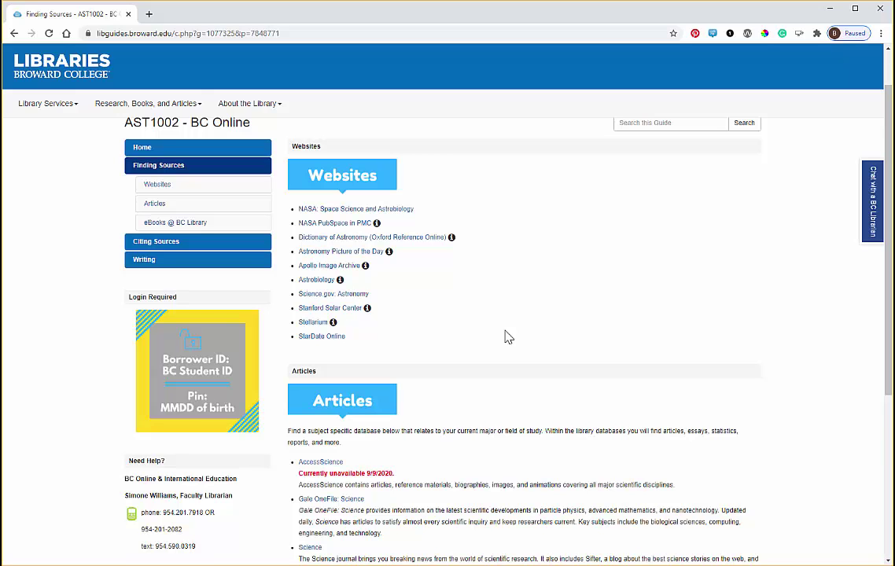
scroll(507, 336, "down", 1)
scroll(507, 336, "down", 2)
scroll(507, 336, "down", 1)
scroll(507, 336, "down", 1)
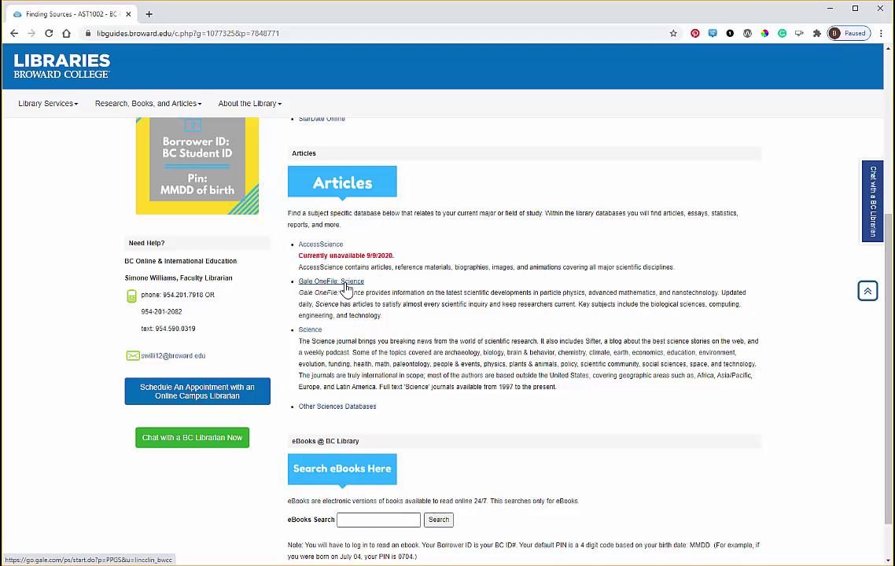
Search Gale OneFile: Science for 'Kuiper Belt' and scroll the academic journal results
left_click(349, 282)
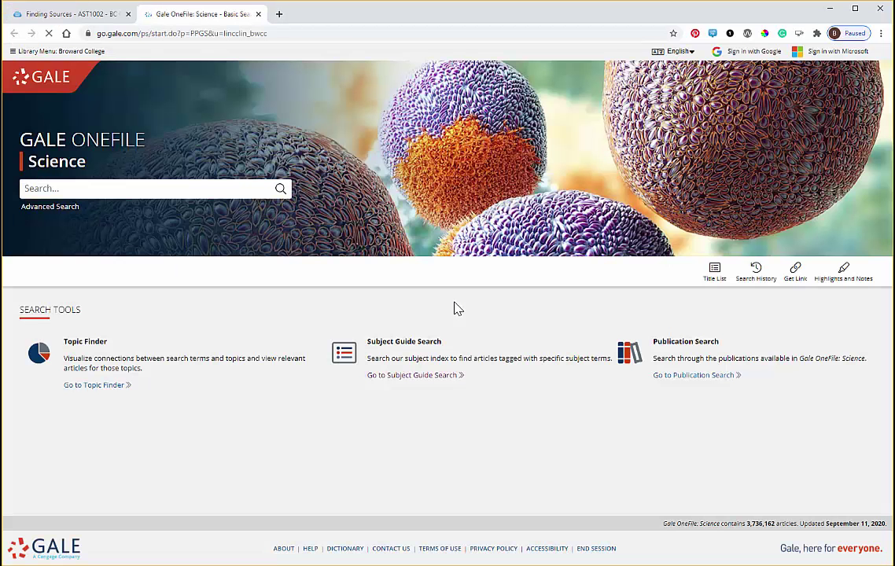
left_click(144, 189)
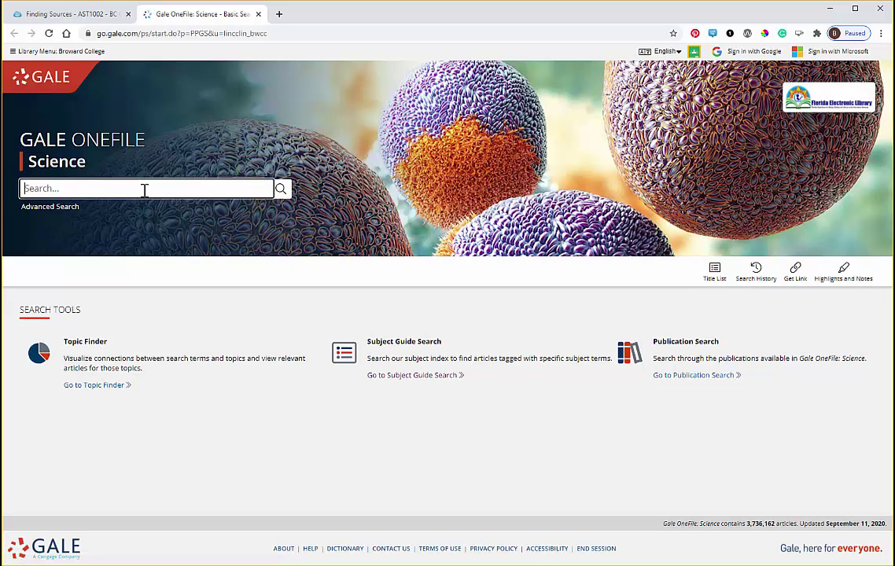
type("Kuiper Belt")
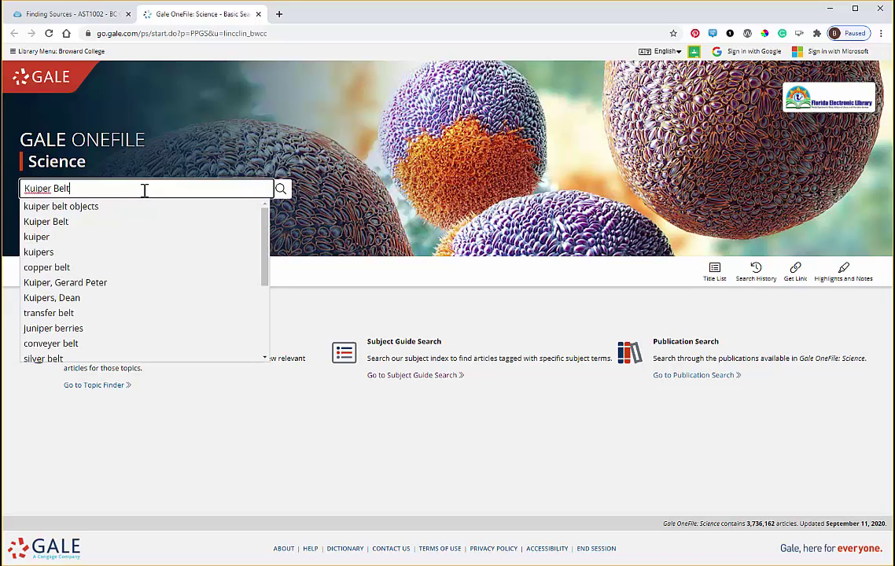
key("Return")
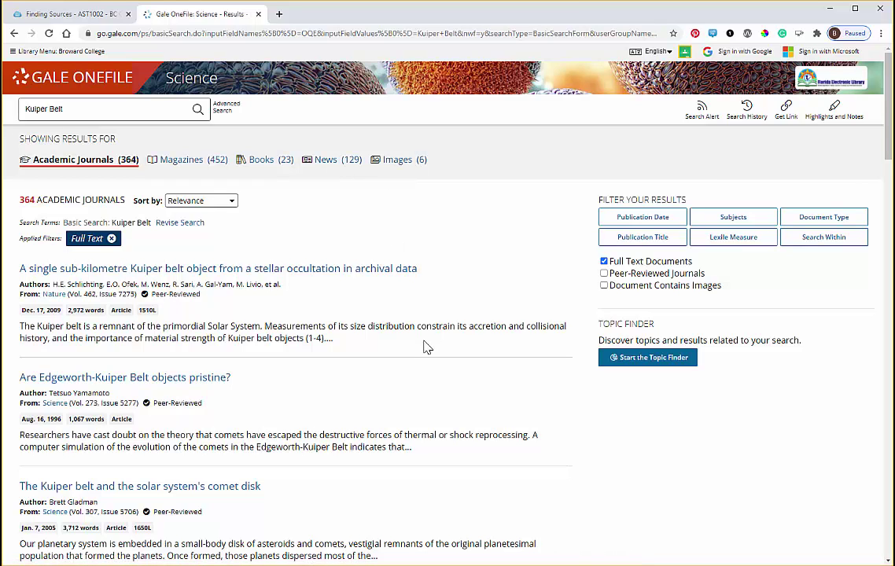
scroll(423, 346, "down", 2)
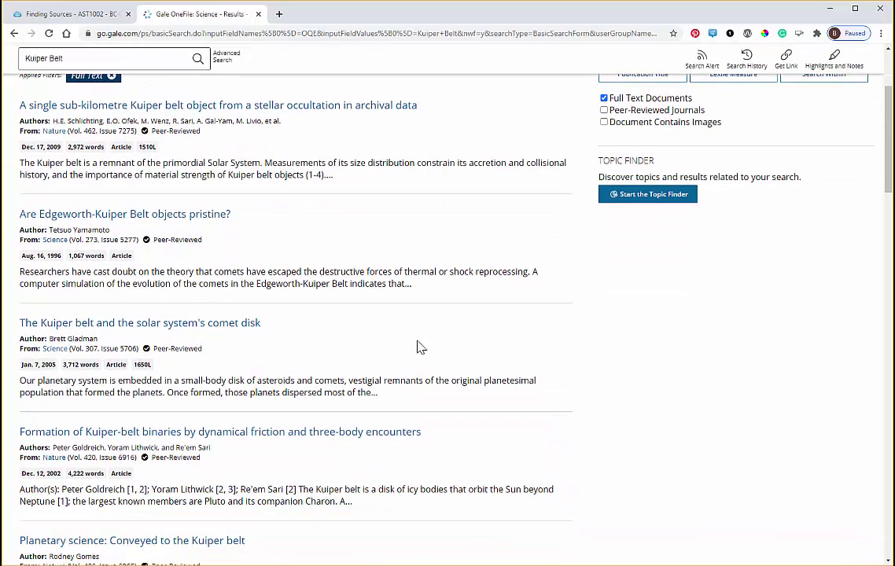
Open 'The Kuiper belt and the solar system's comet disk' and scroll through it
left_click(228, 326)
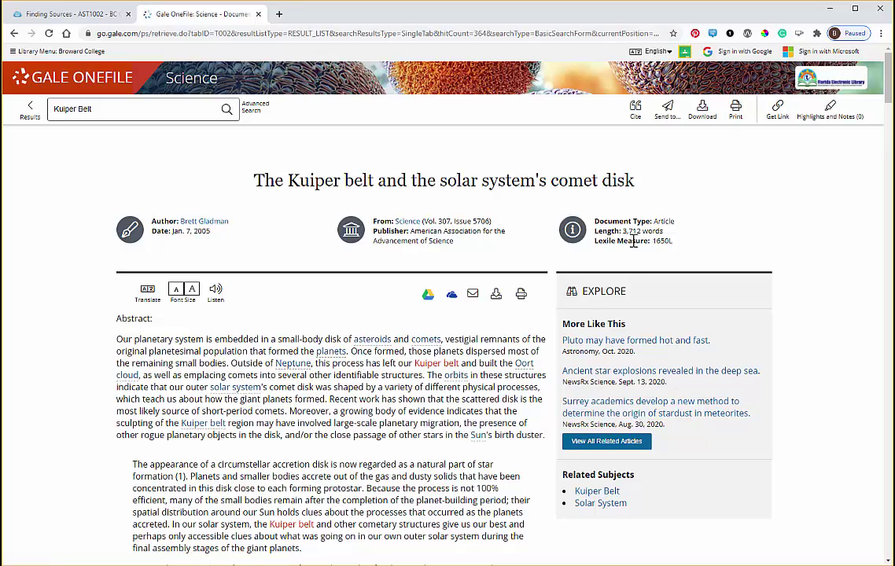
scroll(367, 429, "down", 3)
scroll(366, 429, "down", 3)
scroll(366, 429, "down", 1)
scroll(365, 430, "up", 1)
View the article's Send to options, including email, then close them
left_click(670, 118)
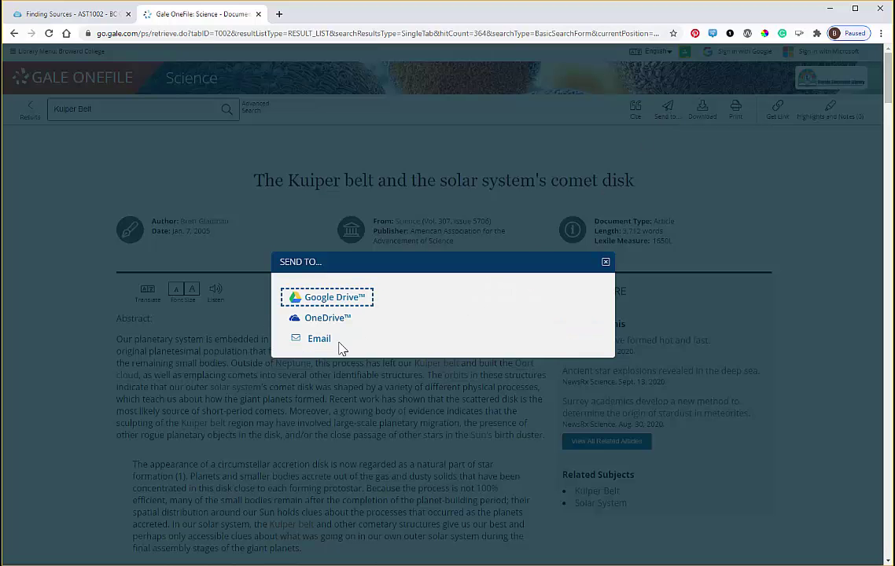
left_click(314, 344)
scroll(563, 376, "down", 1)
left_click(606, 206)
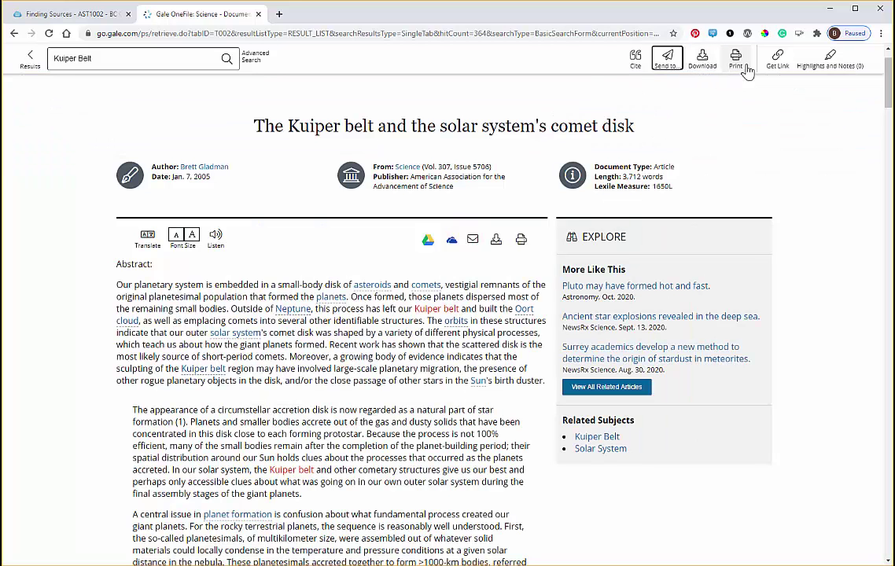
Select the article's APA 7th Edition citation text, then close Citation Tools
left_click(635, 63)
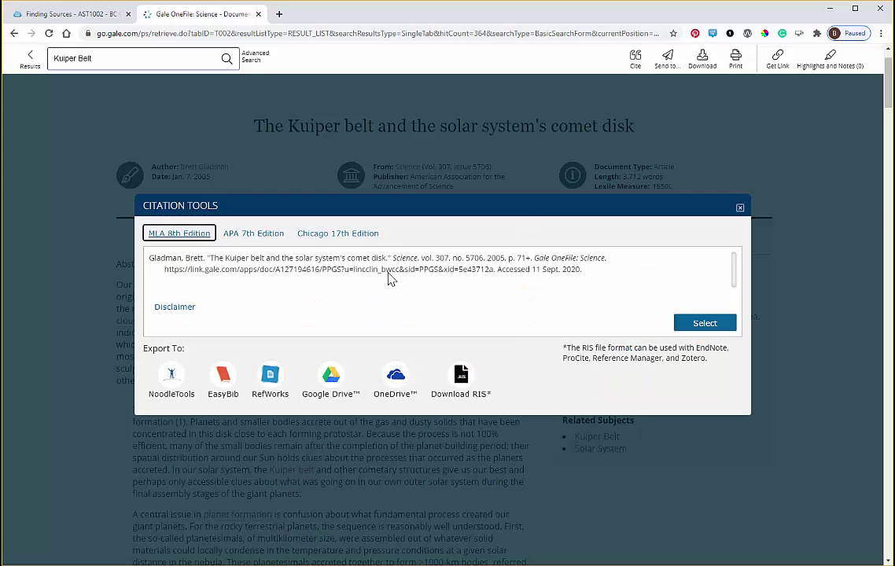
left_click(256, 234)
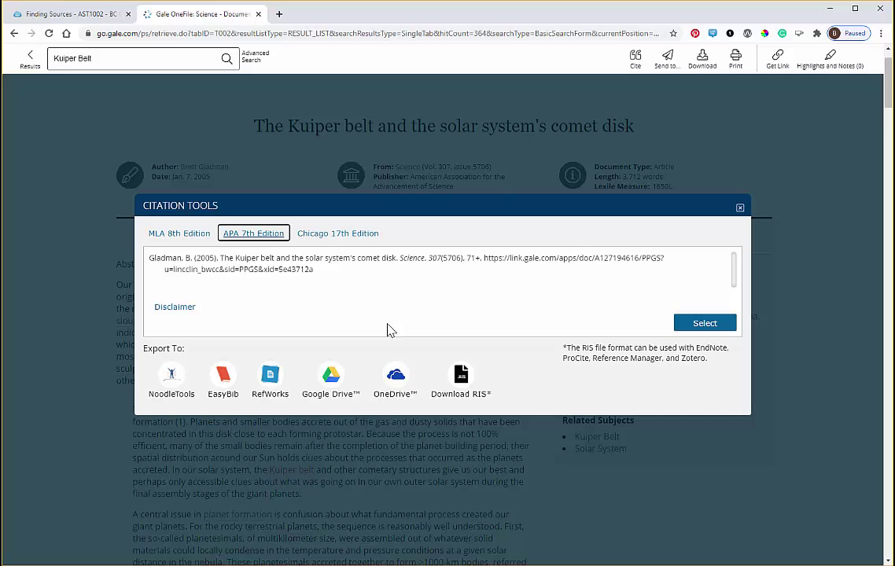
left_click_drag(315, 270, 130, 257)
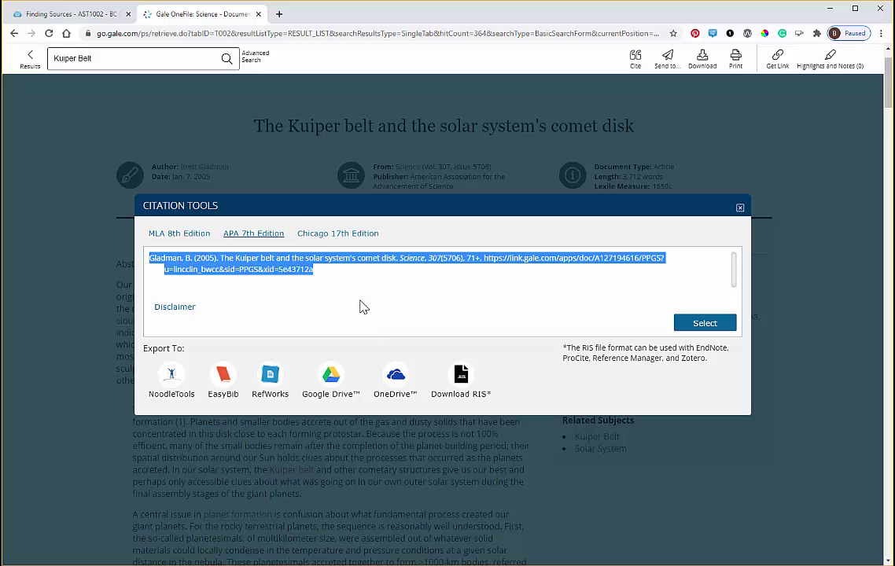
left_click(740, 210)
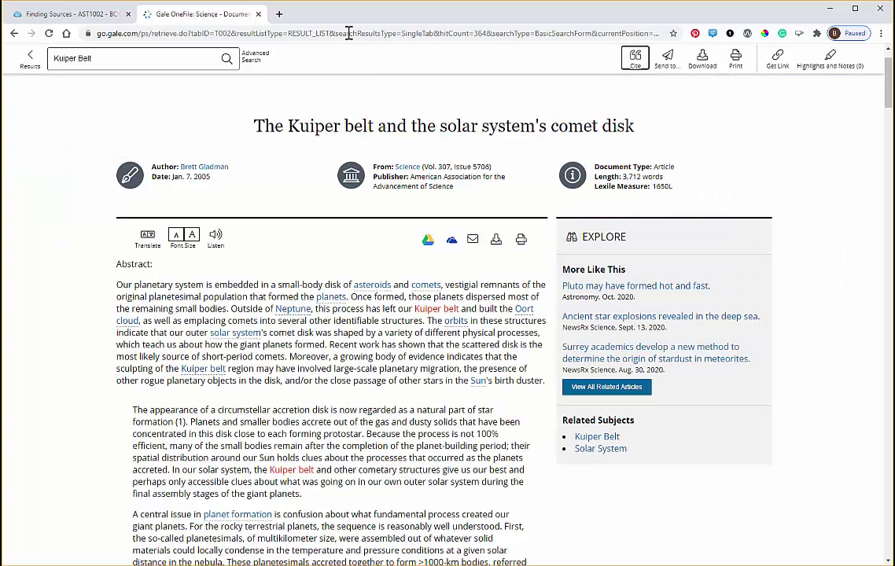
Return to Finding Sources, try the eBooks search box, then open and close the librarian chat
left_click(259, 15)
scroll(422, 344, "down", 2)
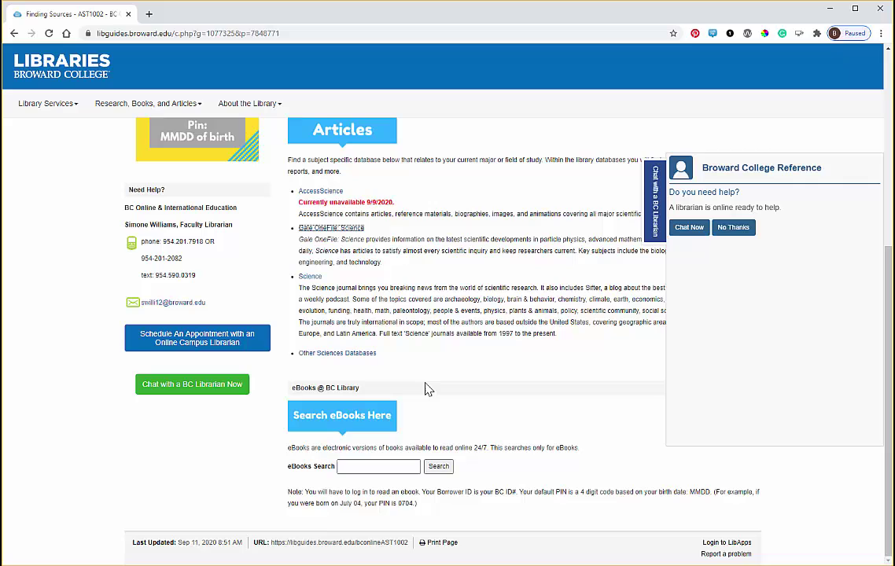
left_click(384, 469)
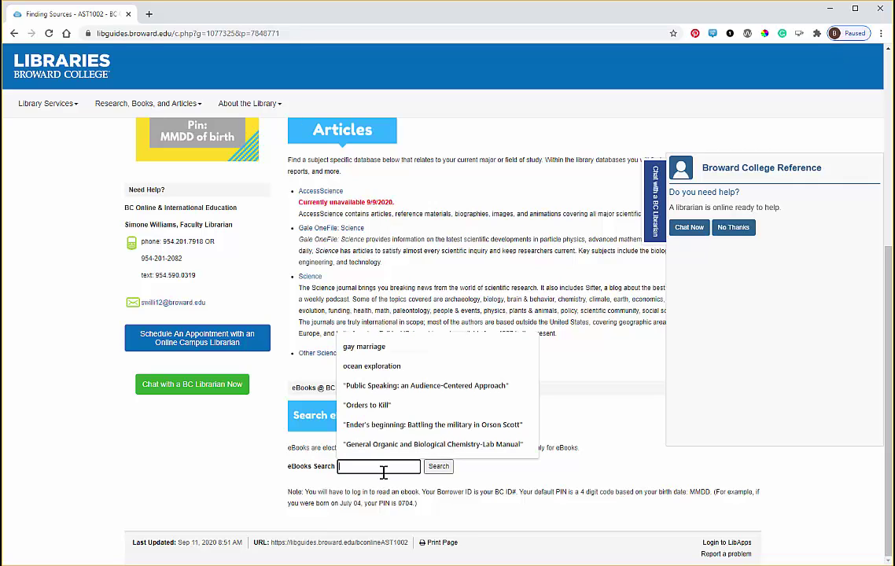
left_click(543, 482)
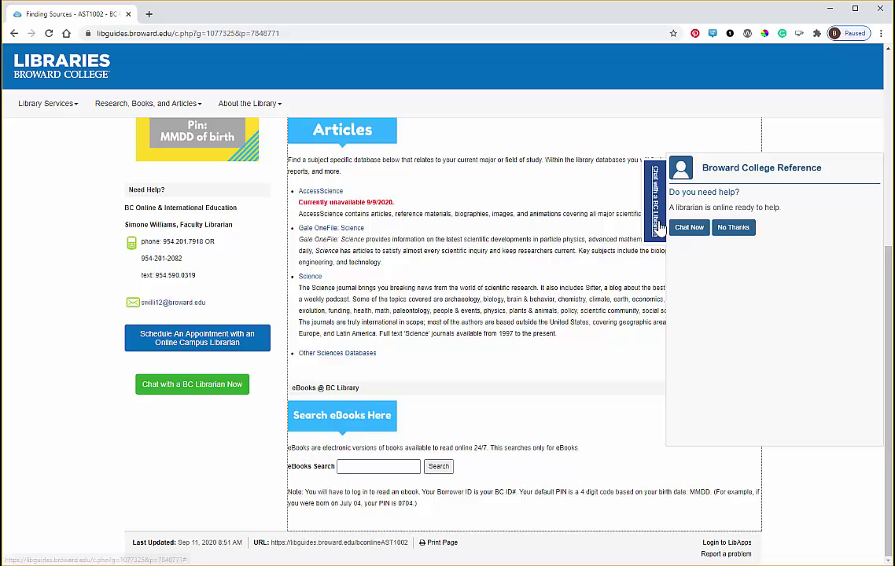
left_click(692, 236)
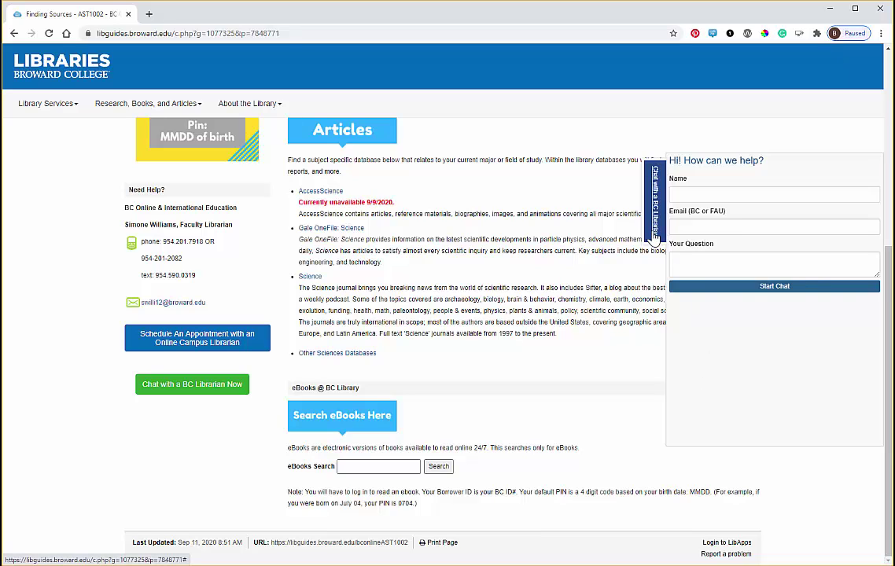
left_click(654, 237)
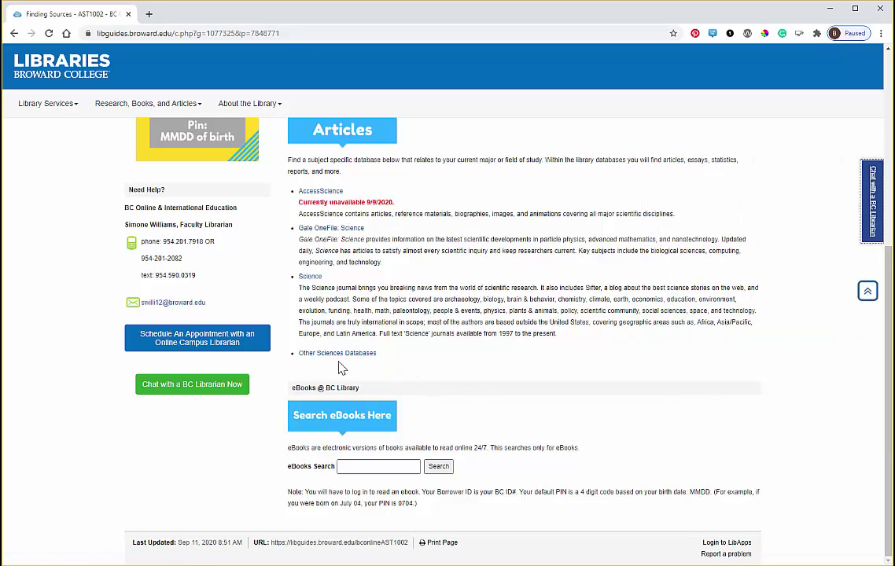
left_click(226, 348)
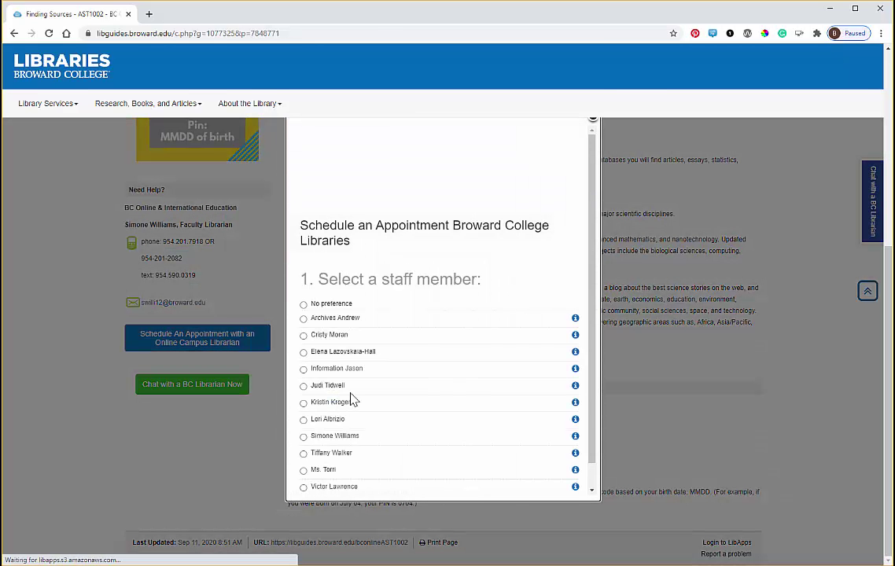
scroll(369, 394, "down", 1)
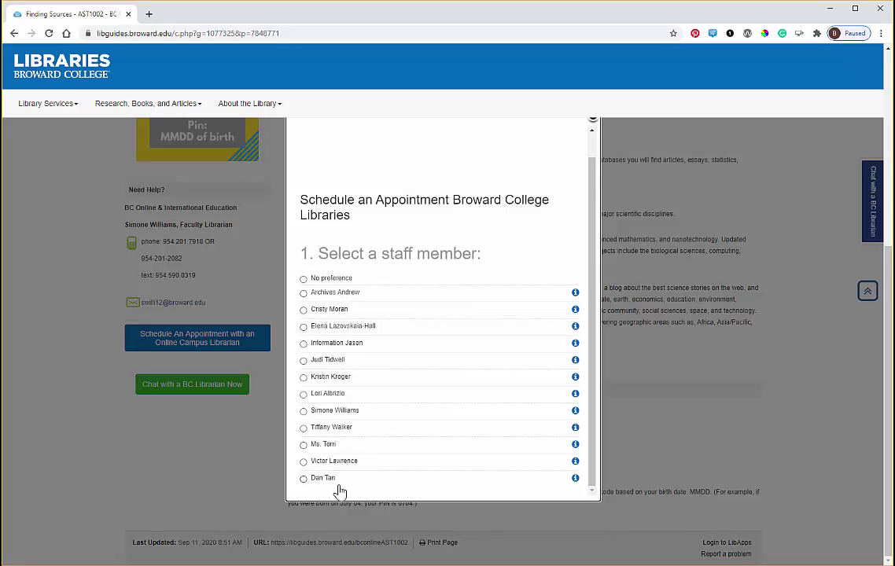
left_click(328, 280)
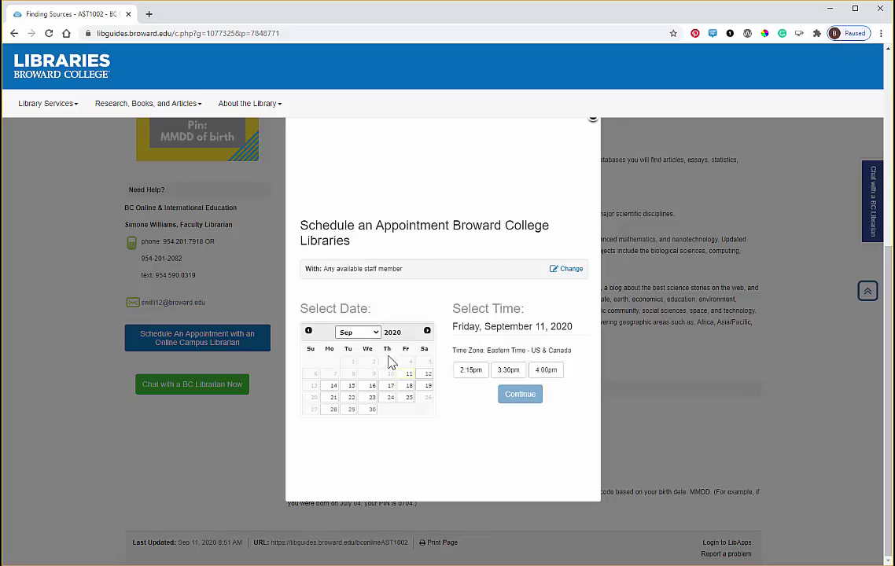
left_click(384, 399)
scroll(410, 407, "down", 1)
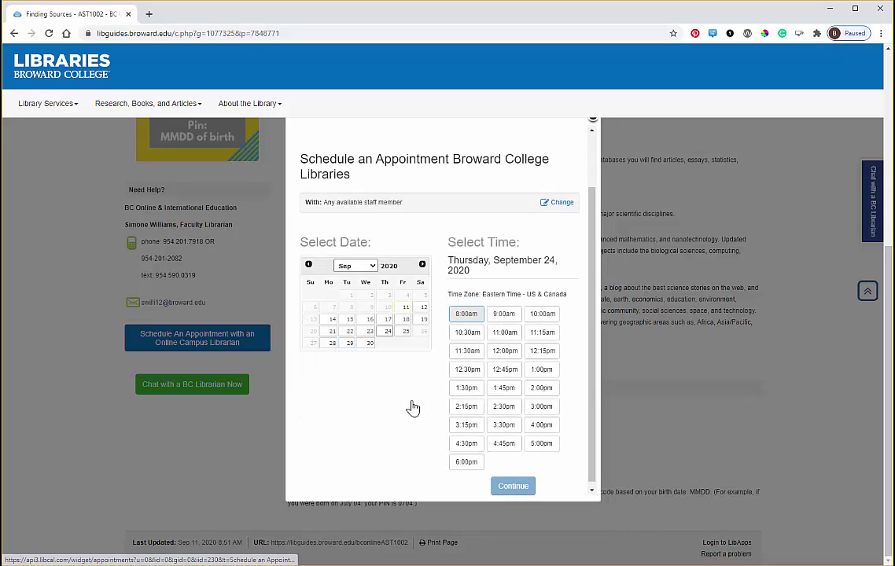
left_click(416, 321)
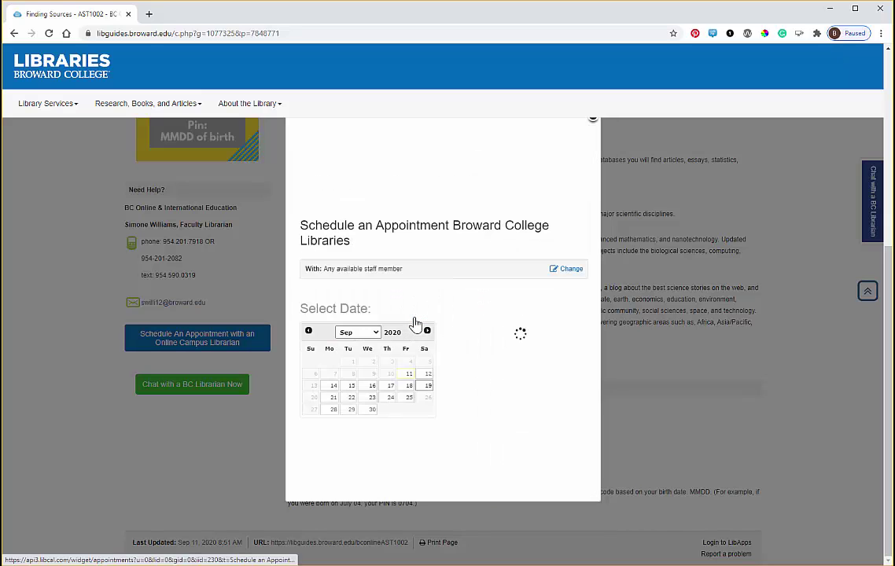
left_click(350, 410)
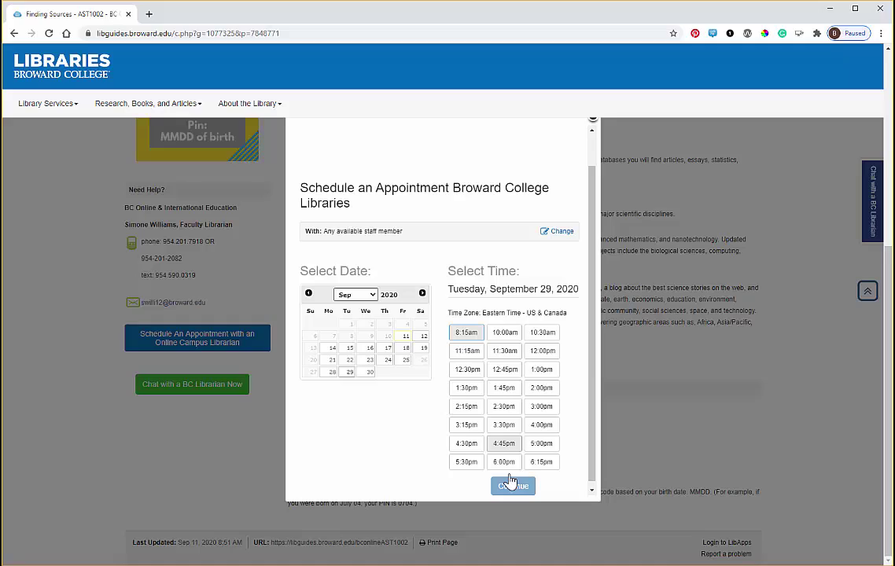
scroll(563, 208, "up", 1)
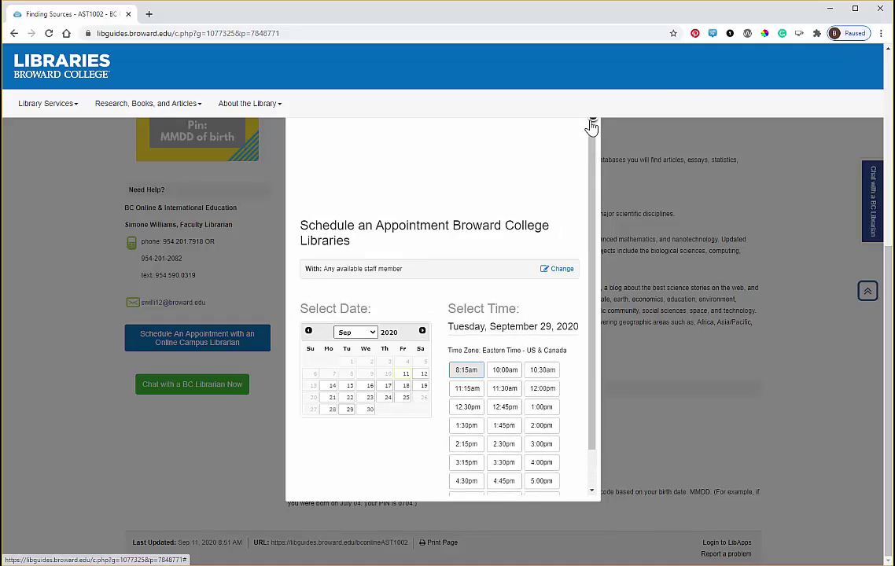
left_click(591, 124)
scroll(479, 322, "up", 1)
scroll(480, 322, "up", 2)
scroll(479, 322, "up", 2)
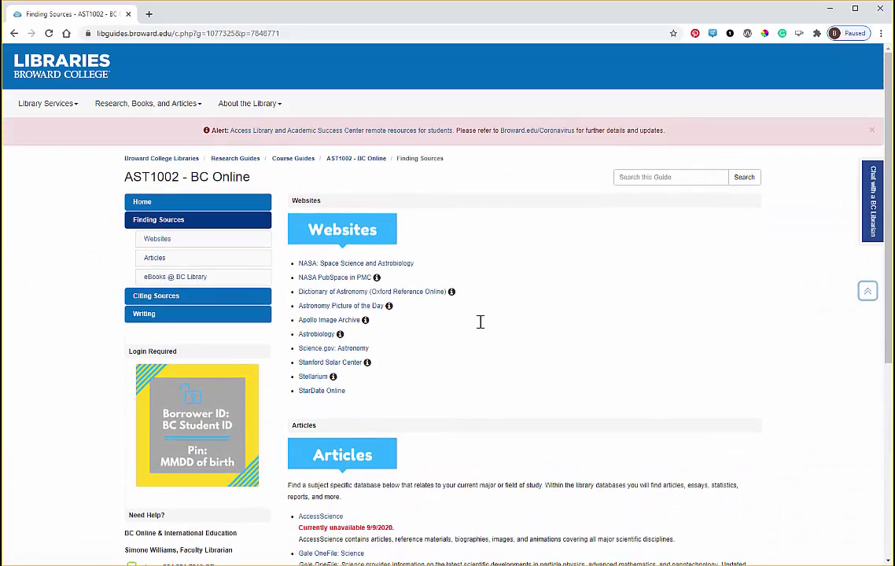
Go to the APA Style Guide's Set Up Your Paper section and show Sample Papers/Templates
left_click(207, 298)
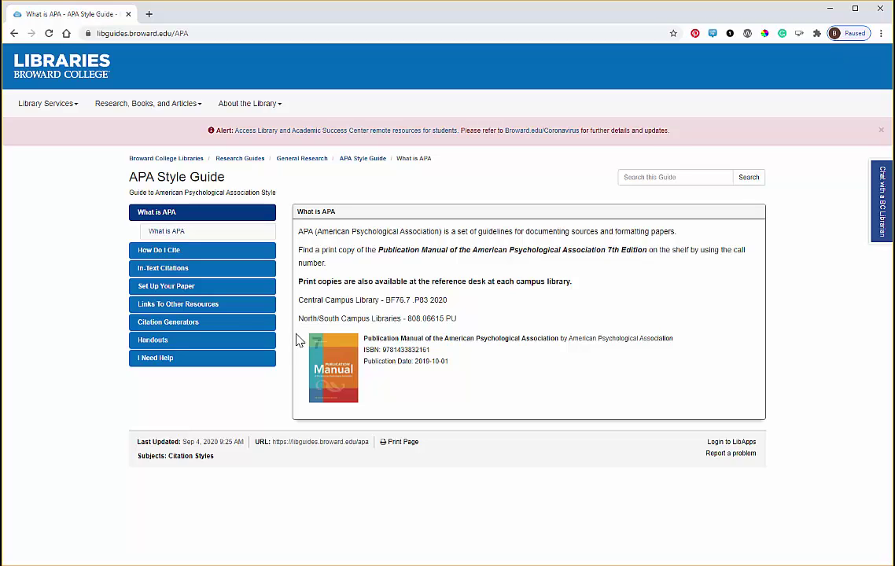
left_click(219, 292)
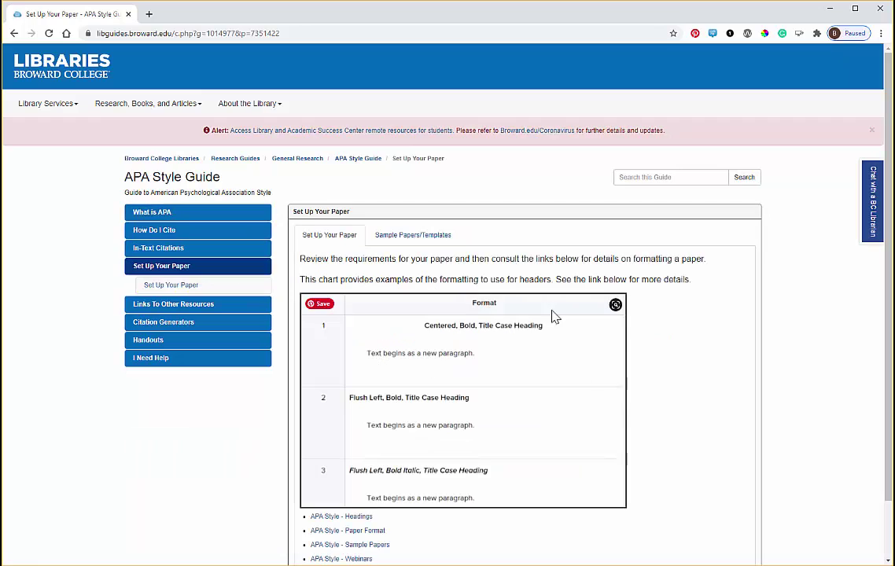
left_click(427, 244)
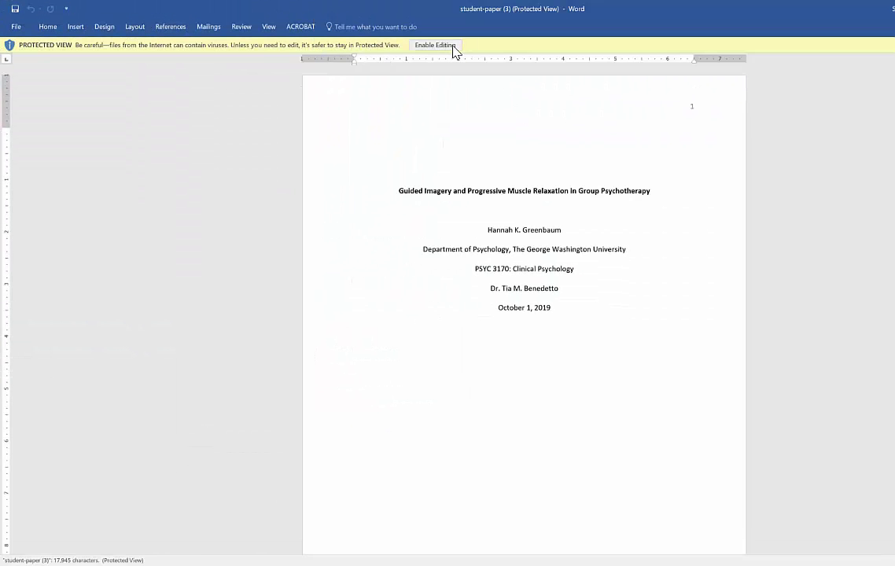
Enable editing on the APA student paper template in Word and scroll through its pages
left_click(453, 47)
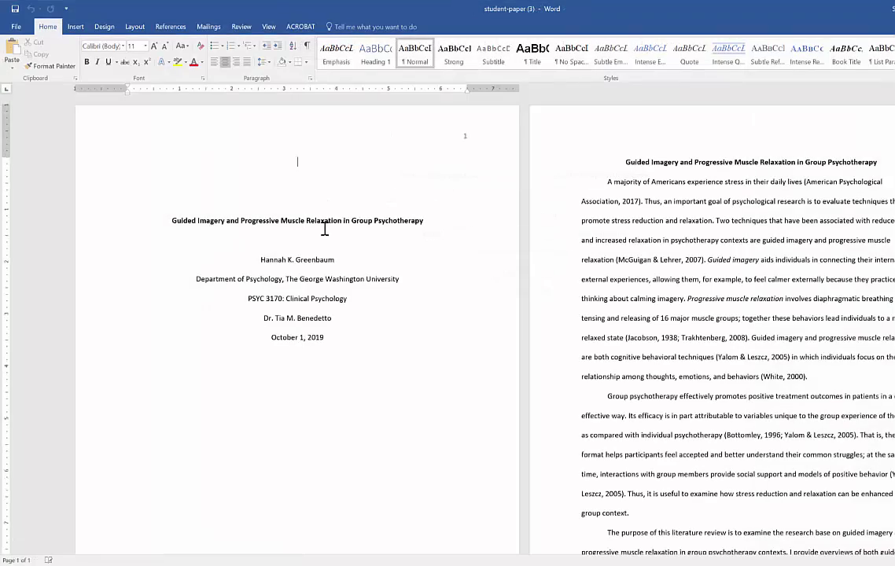
scroll(310, 243, "down", 1)
scroll(301, 248, "down", 4)
scroll(301, 249, "down", 5)
scroll(300, 252, "down", 3)
scroll(300, 252, "down", 3)
scroll(299, 251, "down", 2)
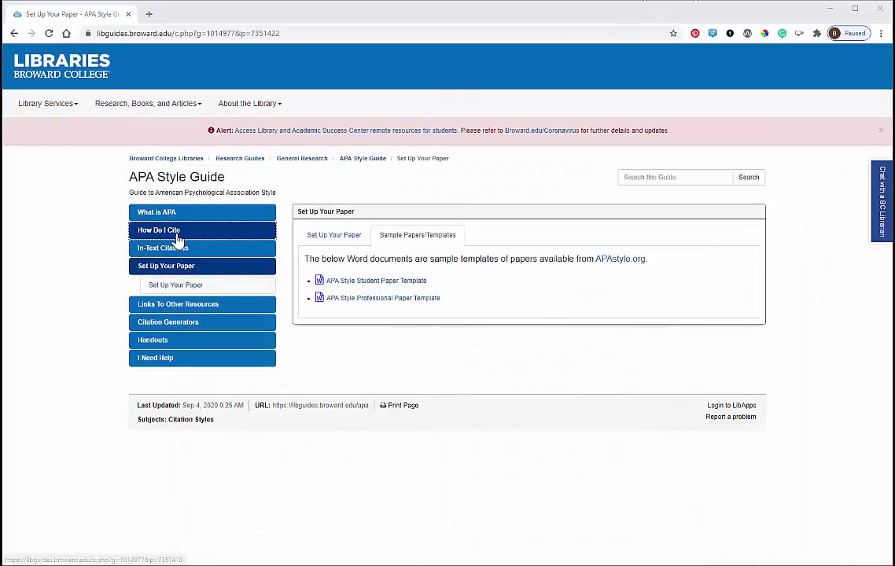
Browse How Do I Cite's Website and Book/eBook examples, then go to In-Text Citations
left_click(176, 236)
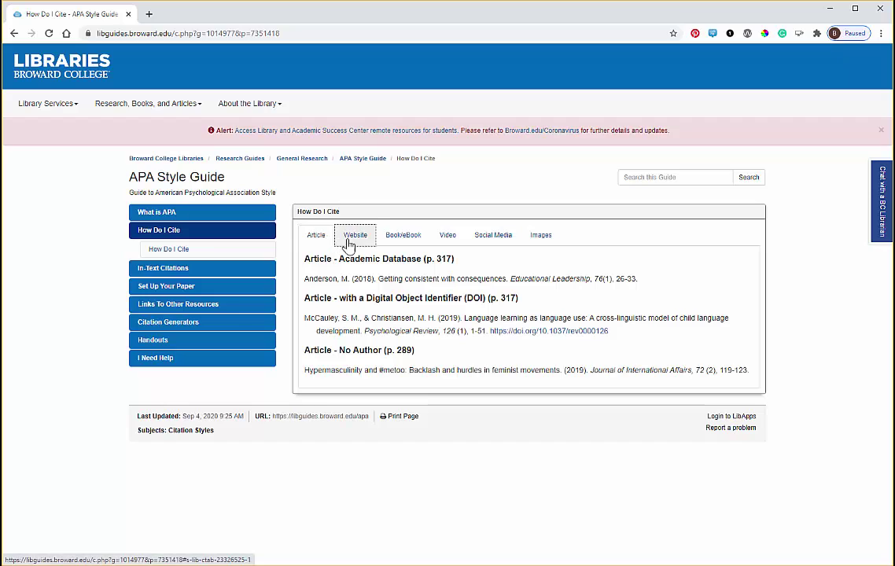
left_click(356, 239)
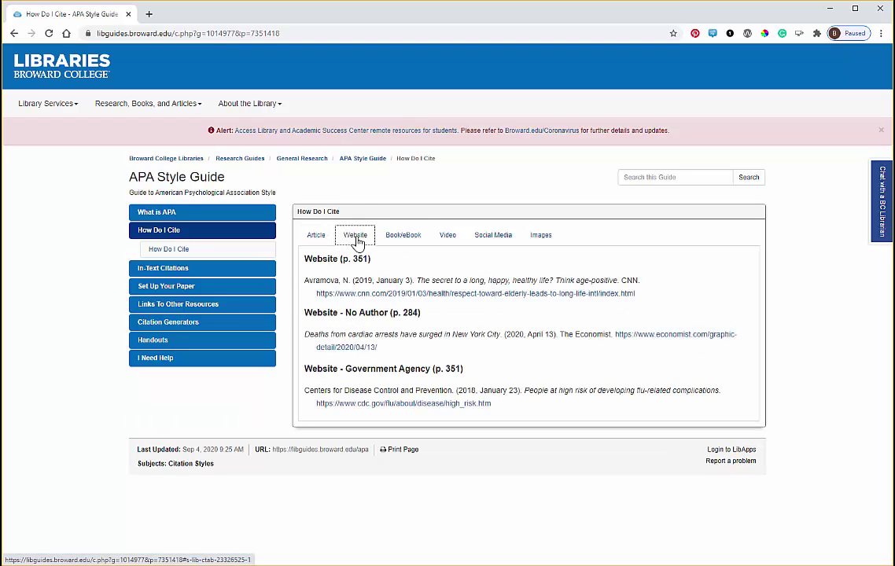
left_click(404, 249)
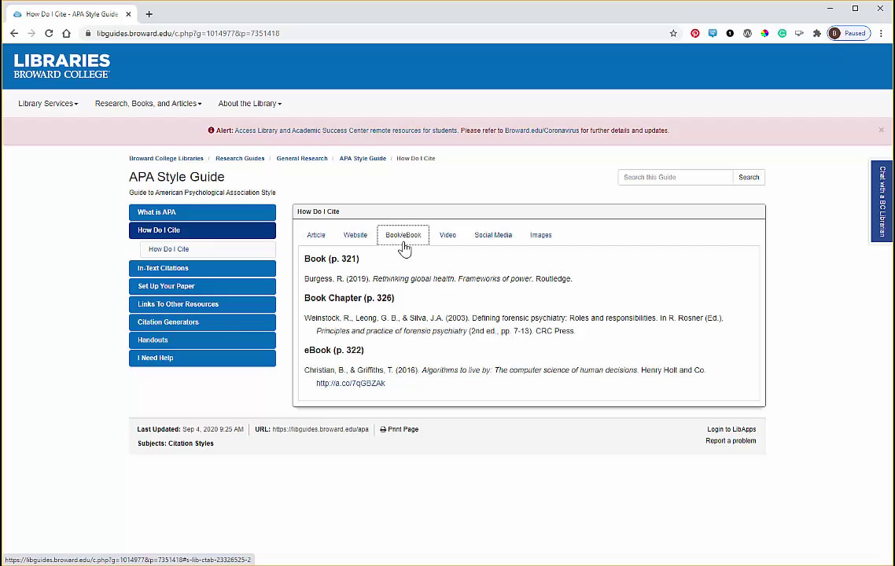
left_click(187, 273)
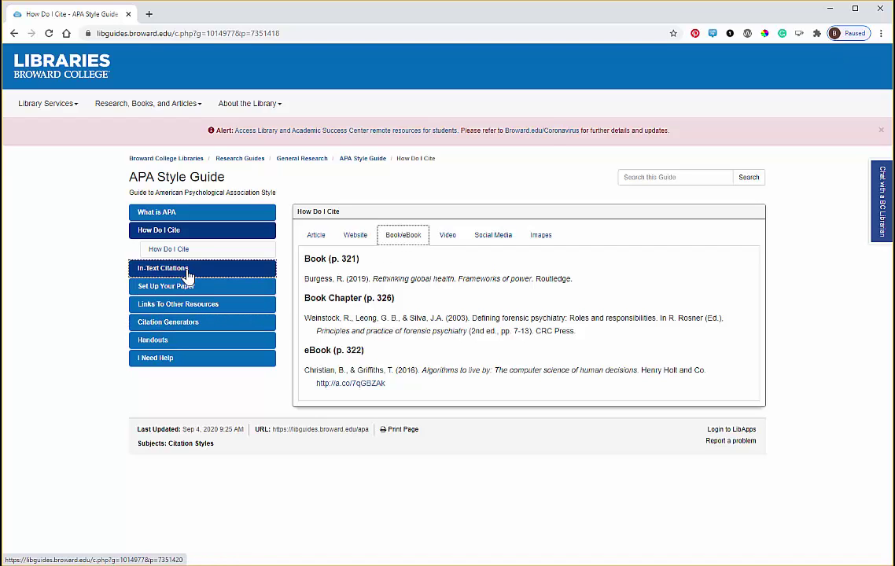